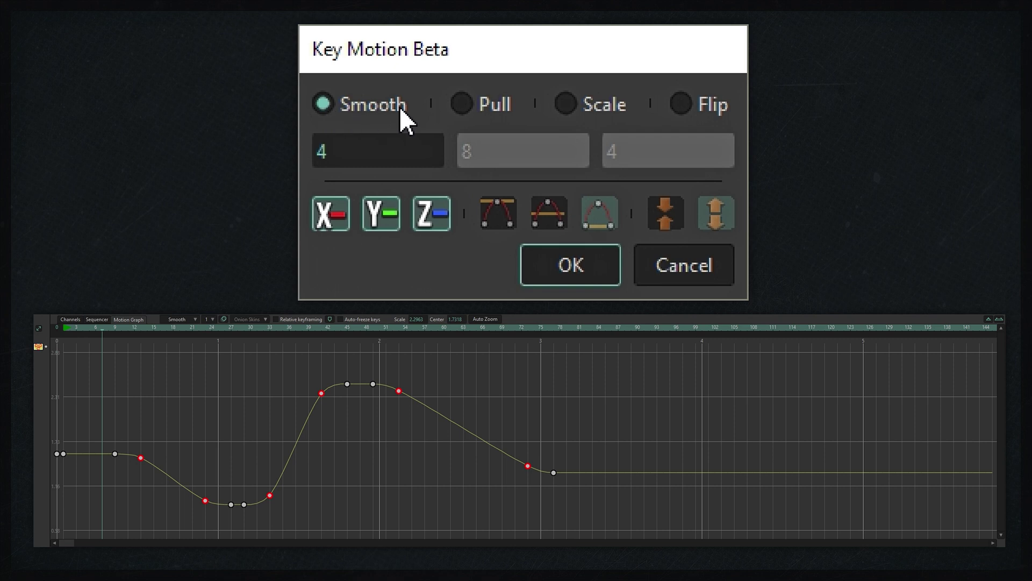
Preview Key Motion's Pull, Scale and Flip modes in turn on the example Motion Graph curve.
{"action": "left_click", "coordinate": [462, 104]}
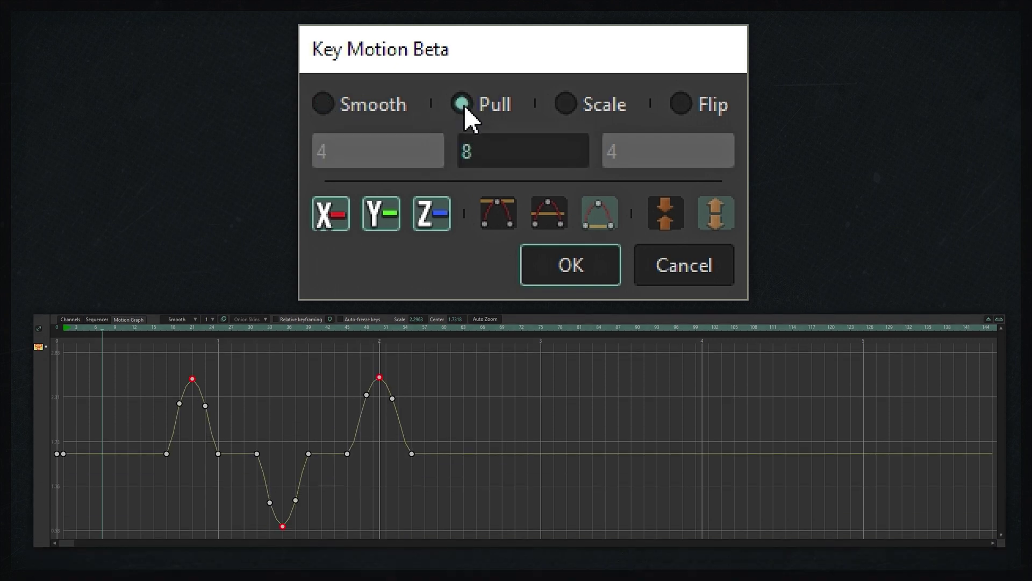
{"action": "left_click", "coordinate": [566, 104]}
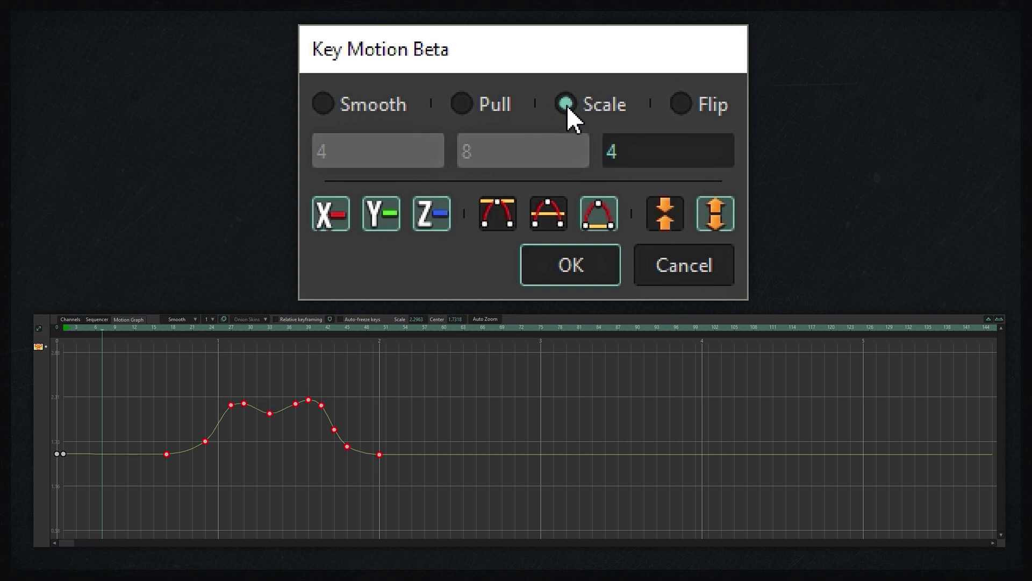
{"action": "left_click", "coordinate": [681, 103]}
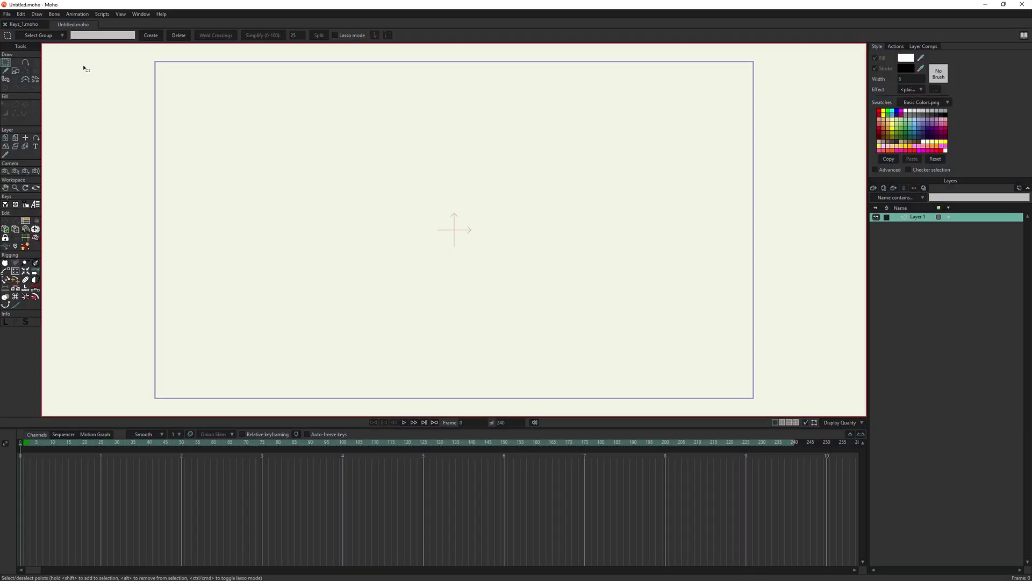
{"action": "left_click", "coordinate": [22, 14]}
Give the Key Motion action its own shortcut in Edit Keyboard Shortcuts, filtered by 'Key'.
{"action": "left_click", "coordinate": [34, 141]}
{"action": "type", "text": "K"}
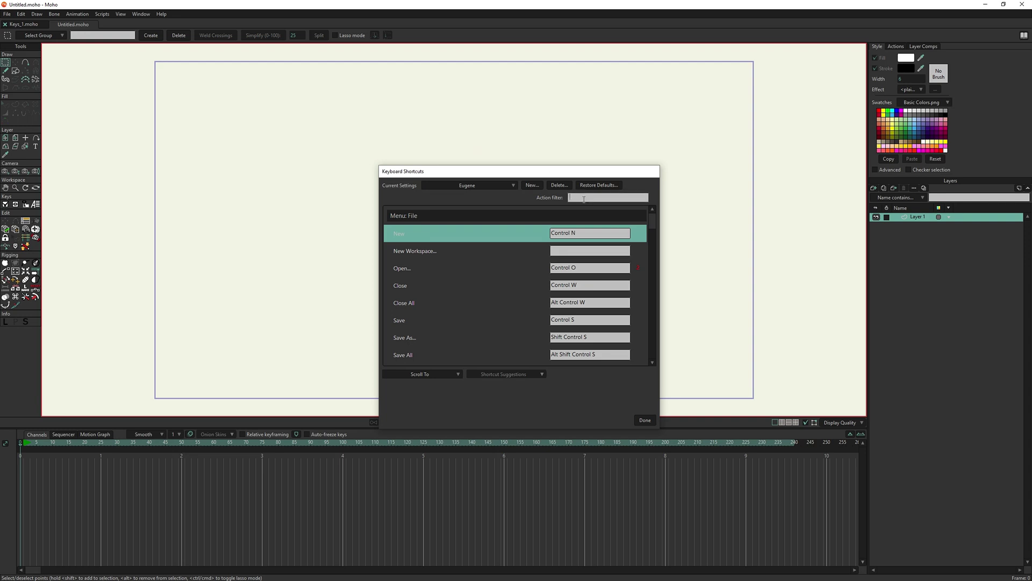
{"action": "type", "text": "ey"}
{"action": "left_click_drag", "start_coordinate": [654, 222], "coordinate": [654, 362]}
{"action": "left_click", "coordinate": [617, 321]}
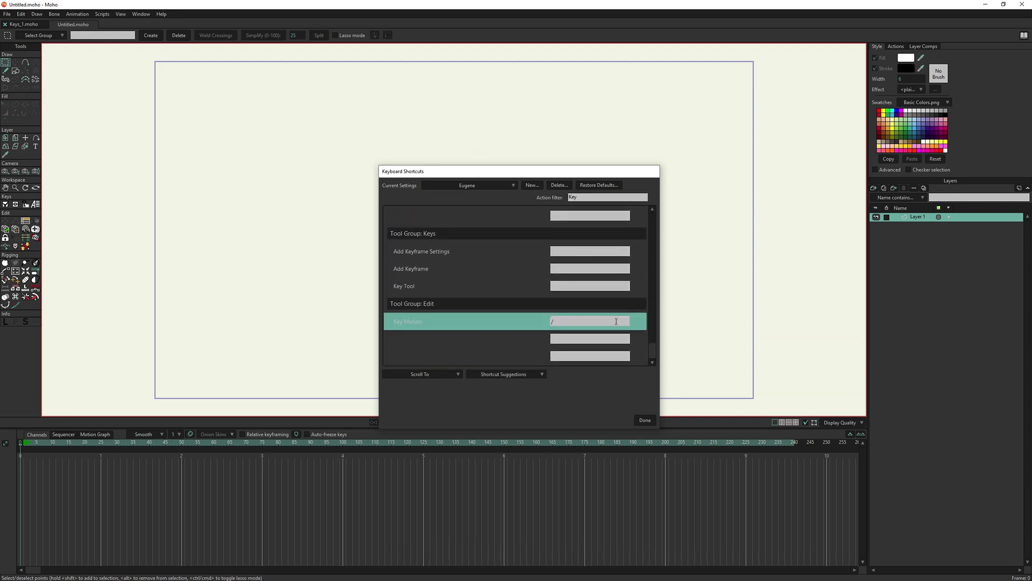
{"action": "left_click", "coordinate": [644, 421]}
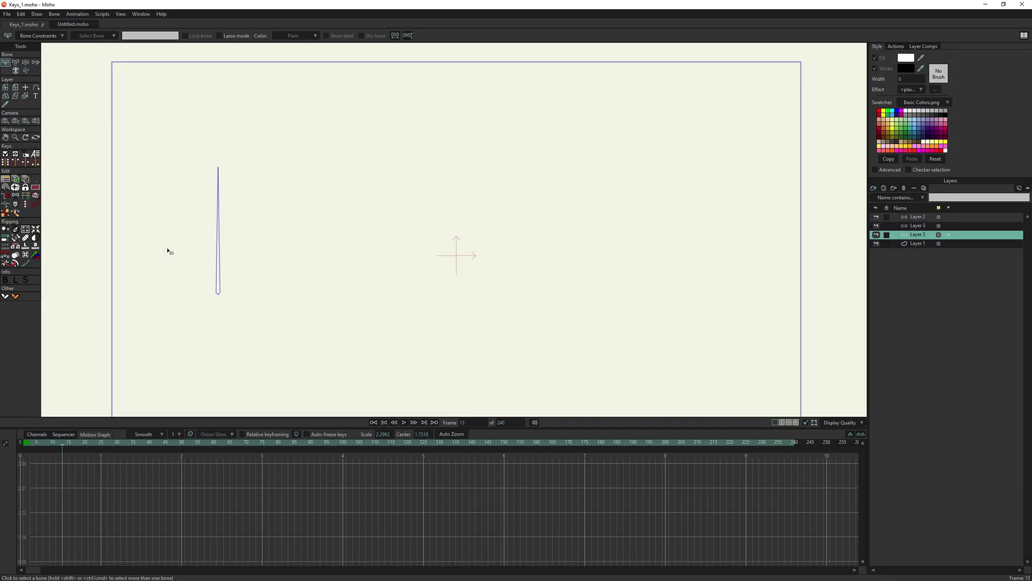
Select bone B1, apply Key Motion Smooth at 4 via Ctrl+K, then select the new keys.
{"action": "left_click_drag", "start_coordinate": [167, 251], "coordinate": [242, 323]}
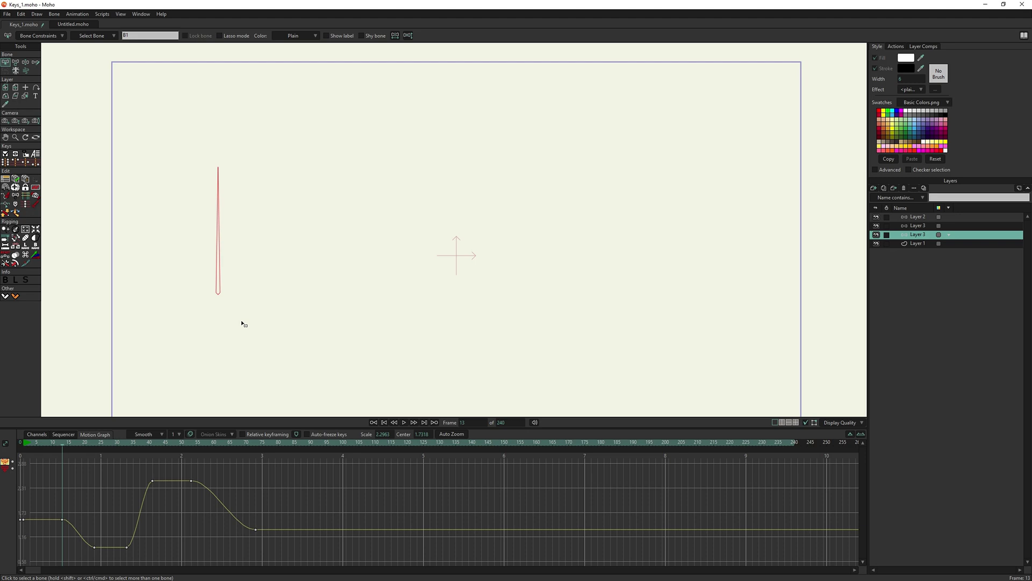
{"action": "key", "text": "ctrl+k"}
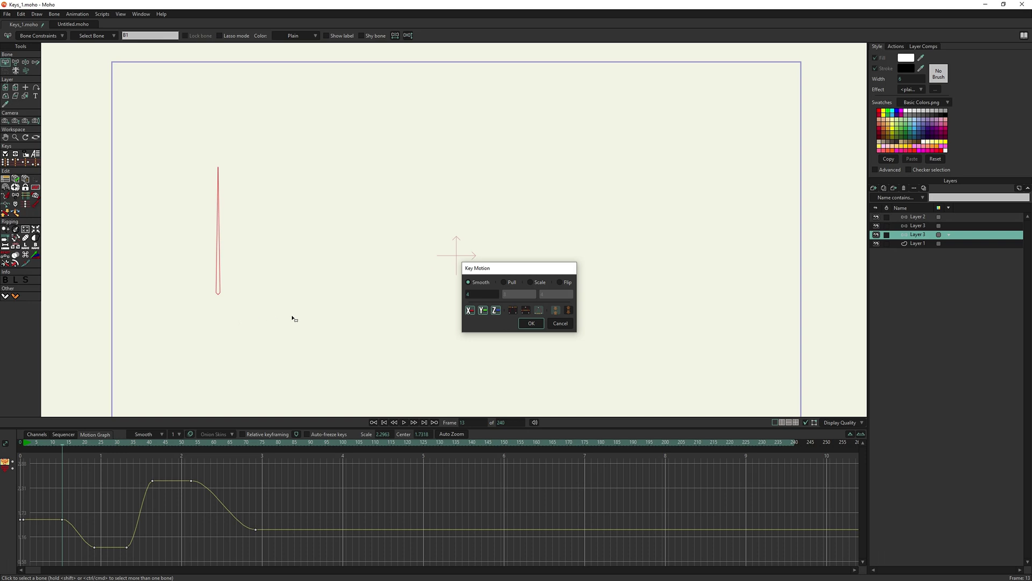
{"action": "left_click", "coordinate": [529, 323]}
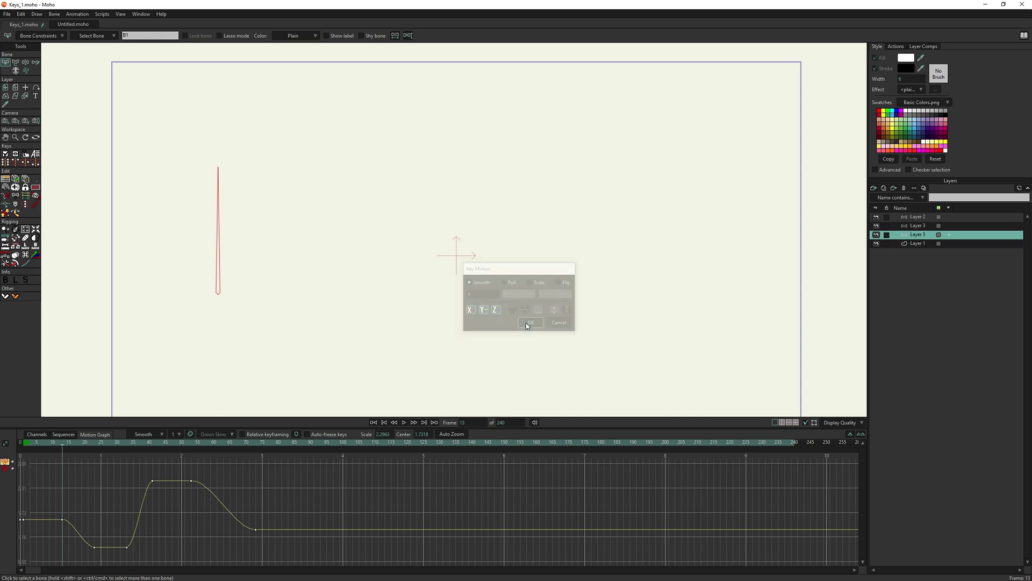
{"action": "left_click_drag", "start_coordinate": [295, 461], "coordinate": [52, 557]}
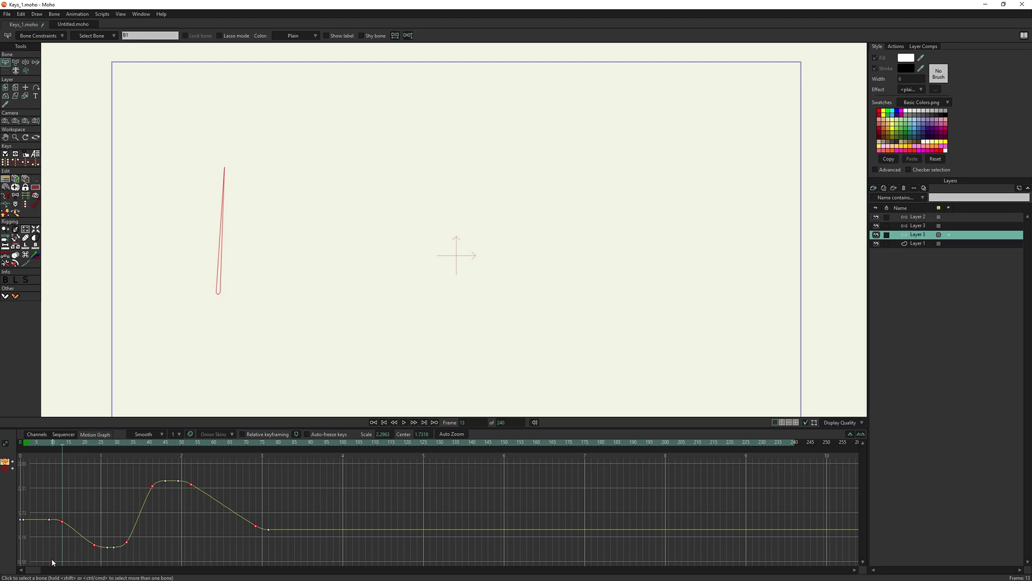
Switch the timeline to Channels and set Key Motion to Scale mode.
{"action": "left_click", "coordinate": [36, 435]}
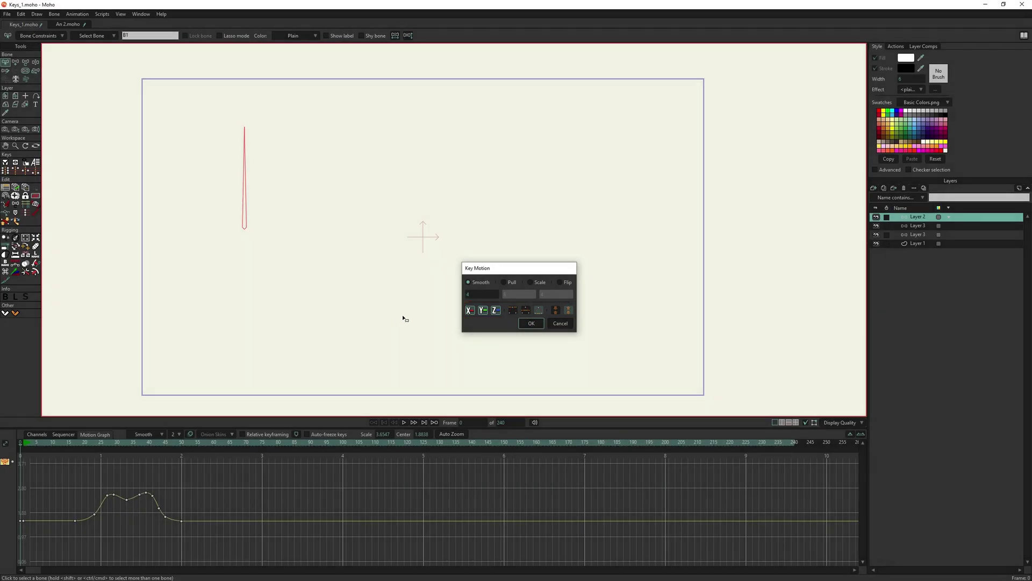
{"action": "left_click", "coordinate": [539, 284]}
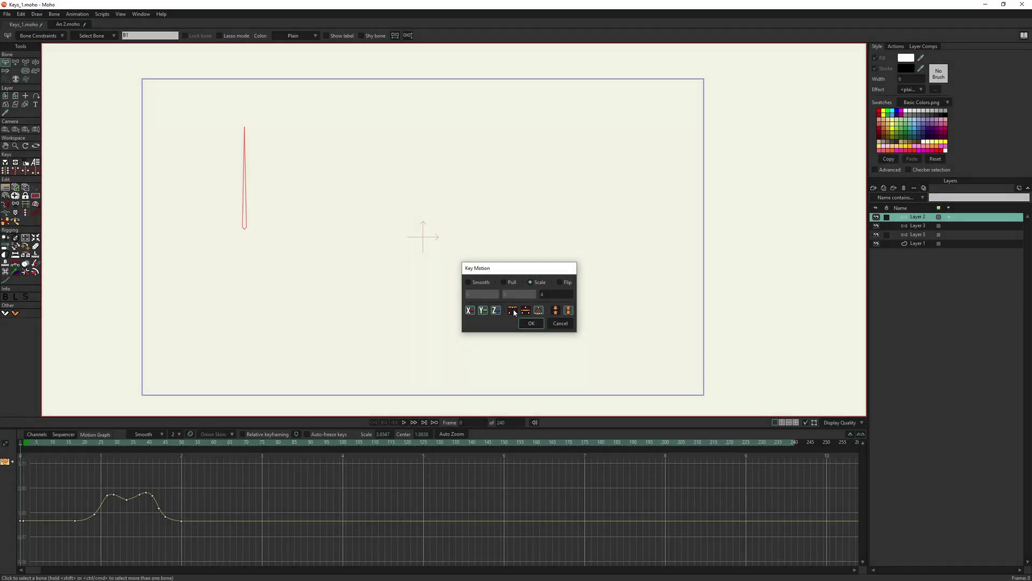
Change the scale origin and apply Key Motion Scale twice to all the curve's keys.
{"action": "left_click", "coordinate": [513, 311]}
{"action": "left_click", "coordinate": [530, 323]}
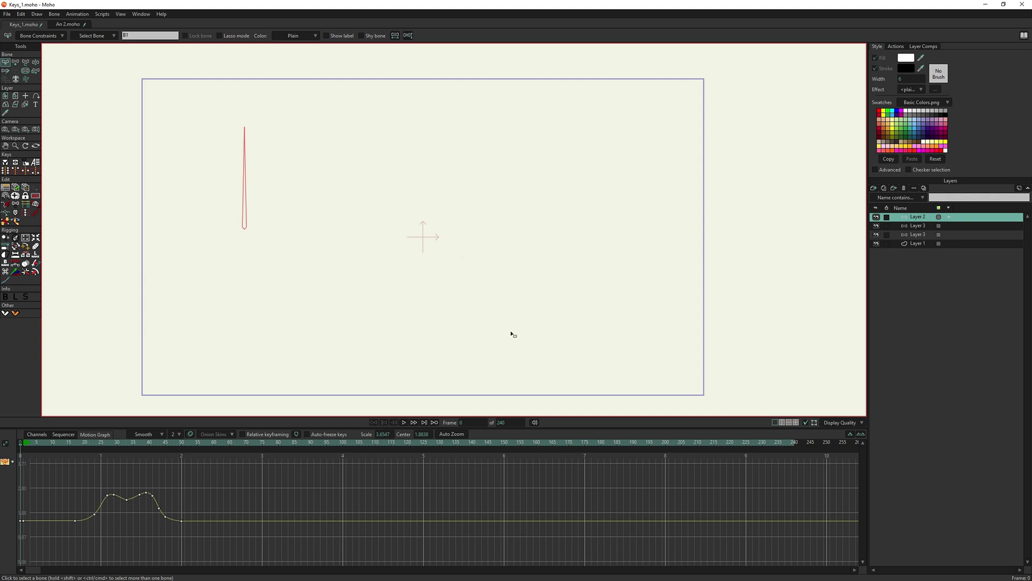
{"action": "left_click_drag", "start_coordinate": [197, 478], "coordinate": [23, 546]}
{"action": "key", "text": "ctrl+k"}
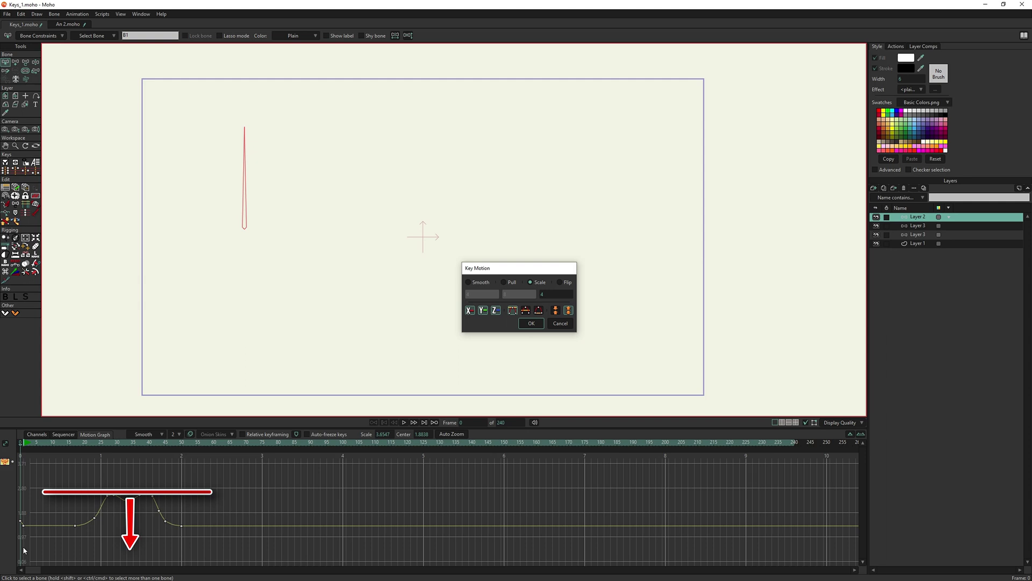
{"action": "left_click", "coordinate": [531, 324]}
Apply another Scale pass to the reselected keys and reopen the Key Motion options.
{"action": "left_click_drag", "start_coordinate": [262, 460], "coordinate": [24, 555]}
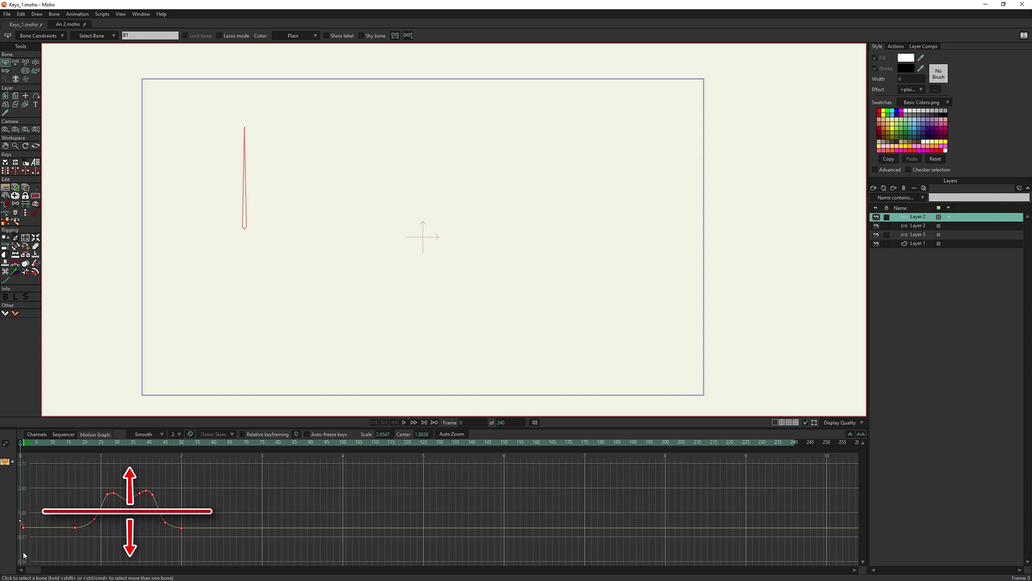
{"action": "key", "text": "ctrl+k"}
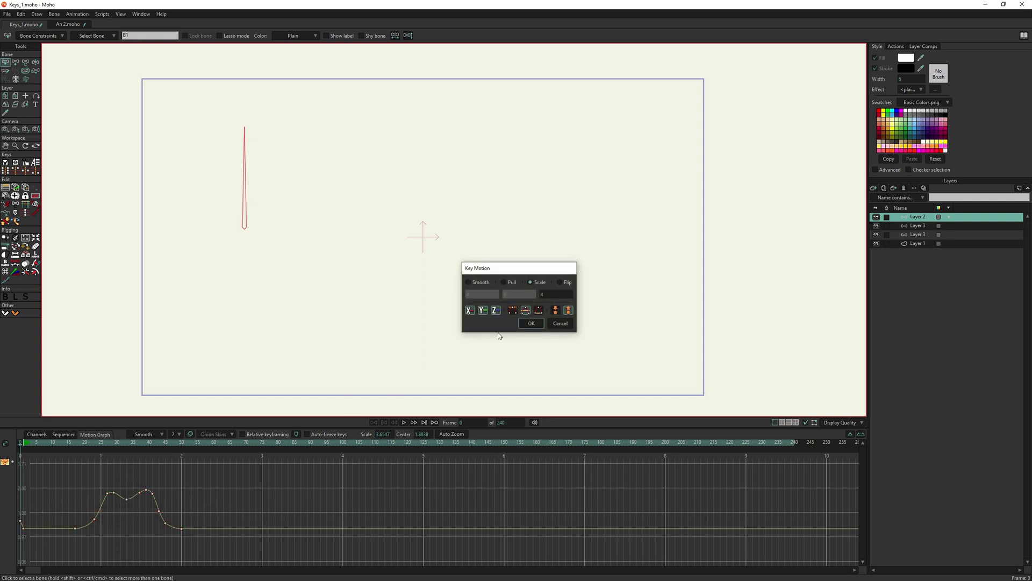
{"action": "left_click", "coordinate": [531, 323]}
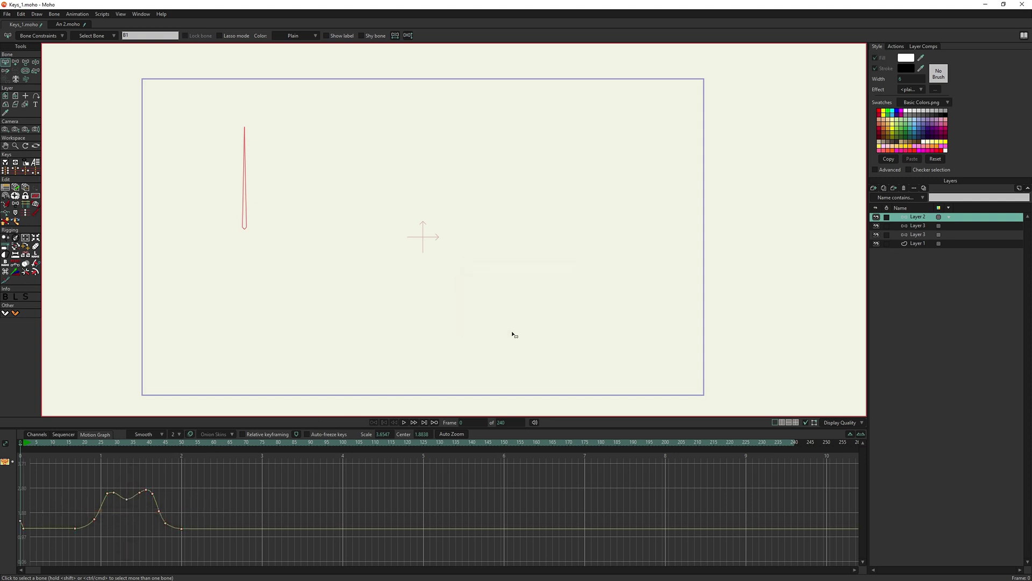
{"action": "left_click_drag", "start_coordinate": [283, 461], "coordinate": [23, 556]}
{"action": "right_click", "coordinate": [211, 463]}
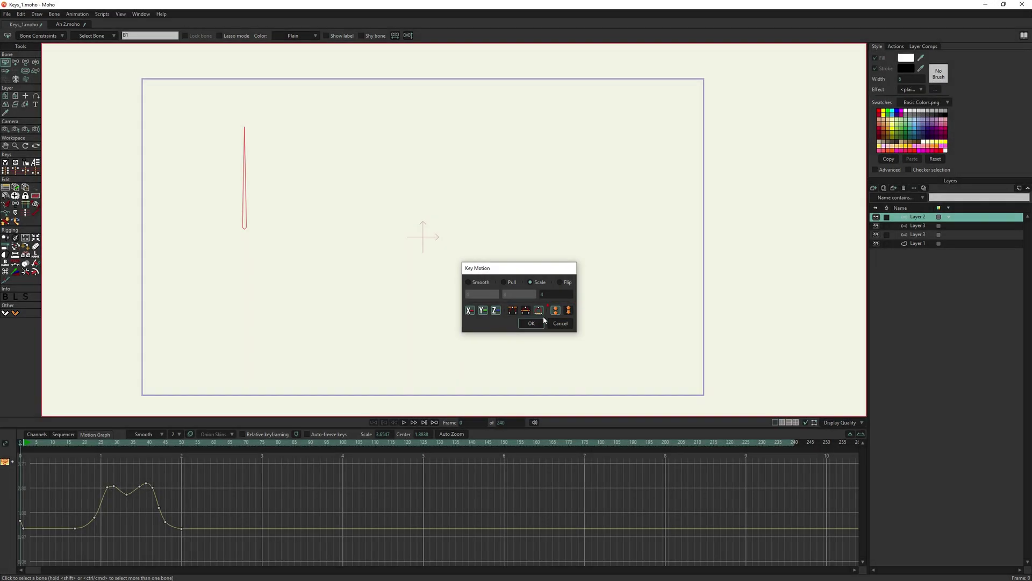
Apply the last Scale pass, then key the root and arm bones at frame 31.
{"action": "left_click", "coordinate": [533, 322]}
{"action": "left_click_drag", "start_coordinate": [297, 464], "coordinate": [23, 560]}
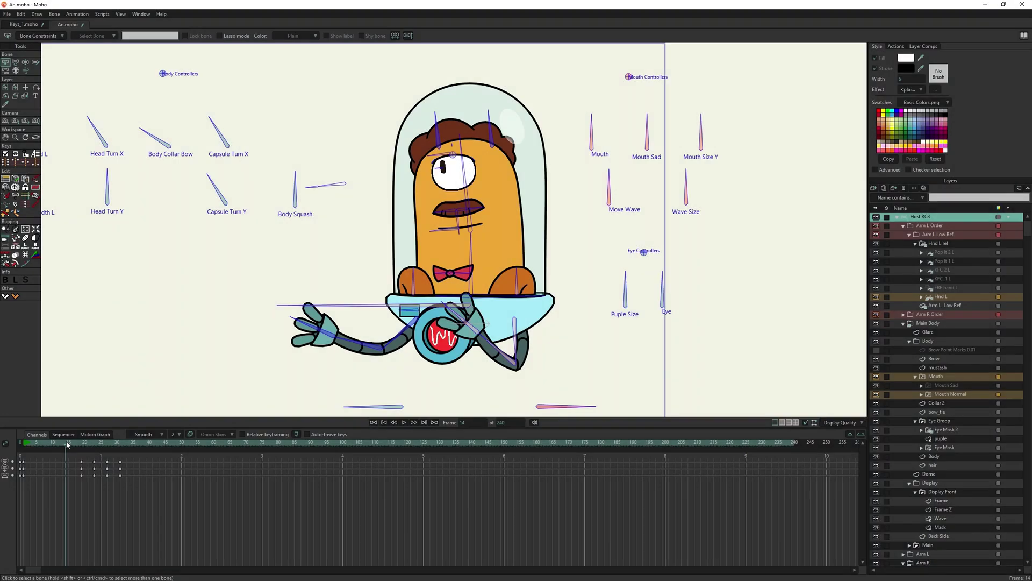
{"action": "key", "text": "space"}
{"action": "left_click", "coordinate": [120, 445]}
{"action": "left_click_drag", "start_coordinate": [250, 305], "coordinate": [324, 269]}
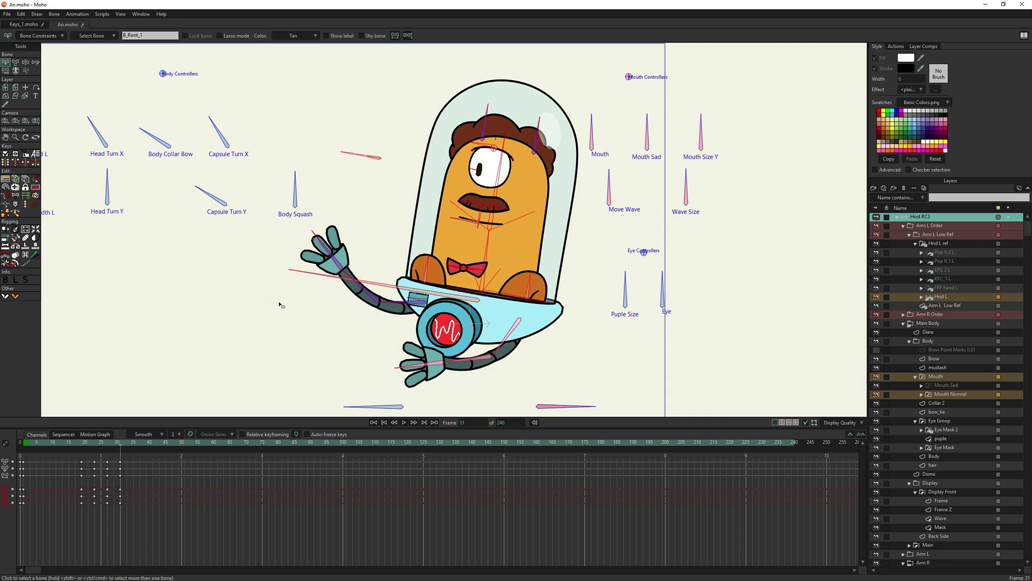
{"action": "key", "text": "ctrl+v"}
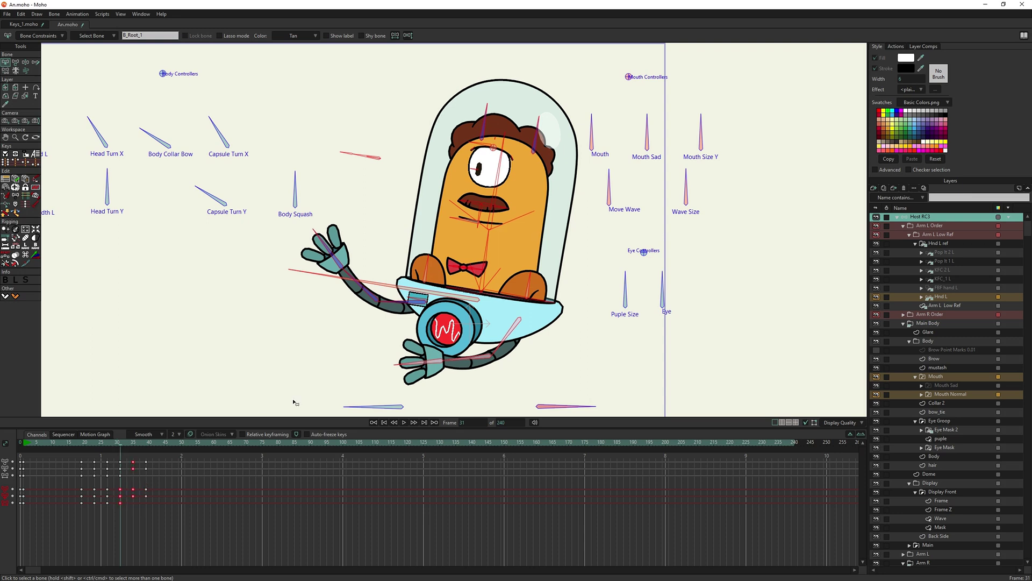
Select B_Arm_L_Up's keys between frames 30 and 40 and play from frame 19.
{"action": "left_click", "coordinate": [506, 338]}
{"action": "left_click_drag", "start_coordinate": [157, 488], "coordinate": [127, 493]}
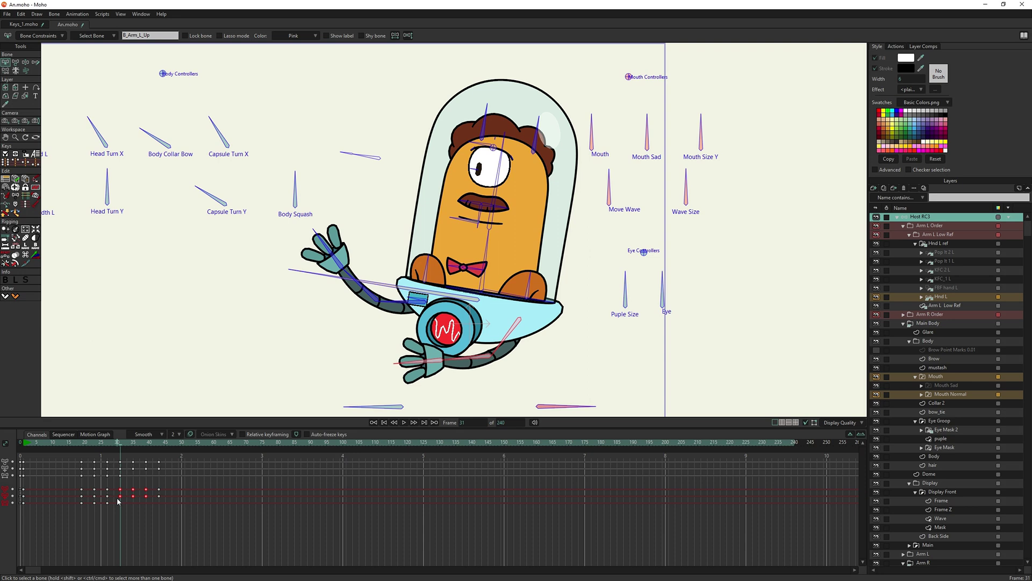
{"action": "left_click_drag", "start_coordinate": [155, 482], "coordinate": [114, 508]}
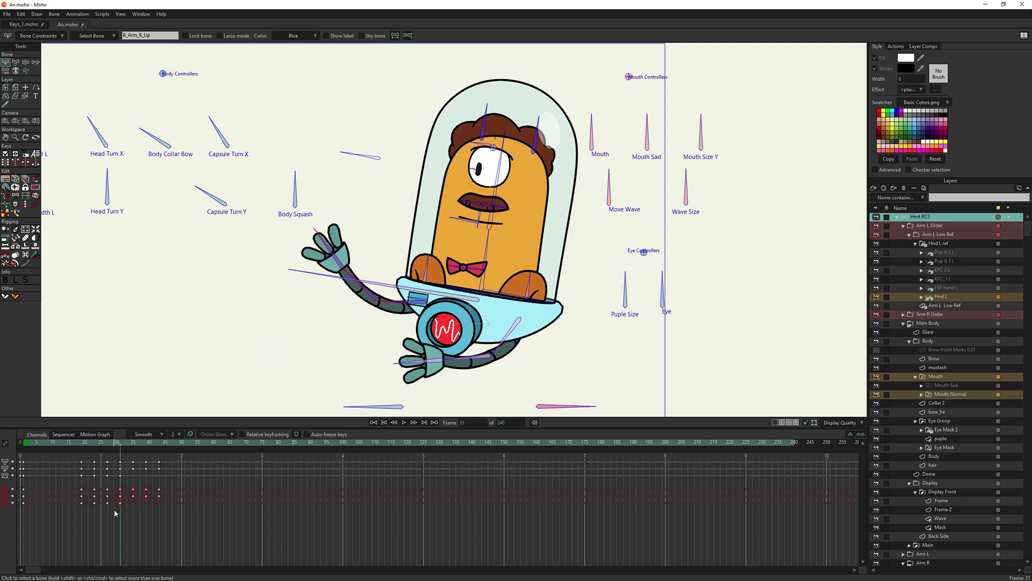
{"action": "left_click", "coordinate": [81, 445]}
{"action": "key", "text": "space"}
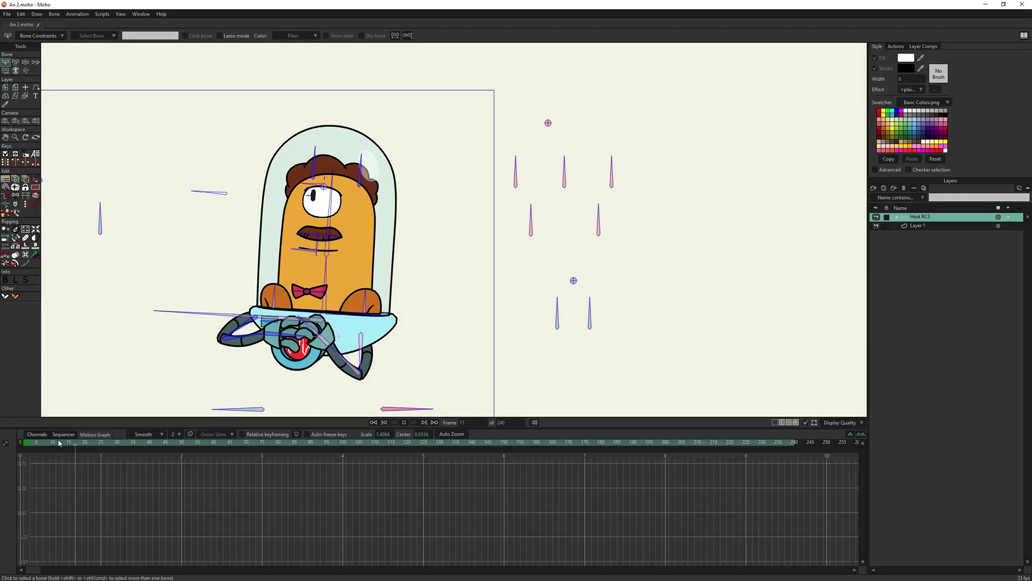
Select bone B_Root_1 and the three keys around its curve's dip, then play from frame 16.
{"action": "key", "text": "space"}
{"action": "left_click_drag", "start_coordinate": [127, 287], "coordinate": [199, 334]}
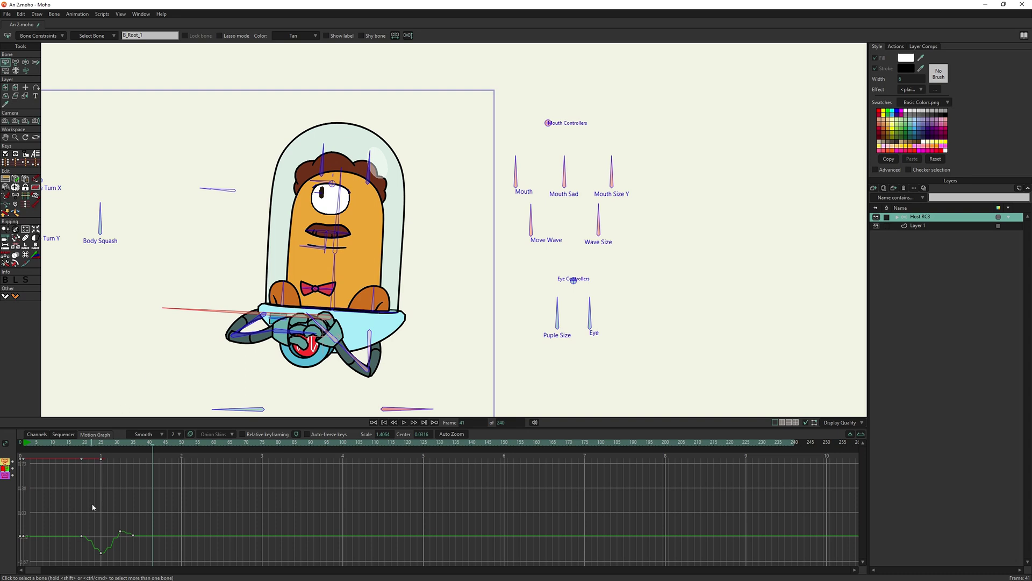
{"action": "left_click_drag", "start_coordinate": [101, 539], "coordinate": [124, 561]}
{"action": "left_click", "coordinate": [72, 442]}
{"action": "key", "text": "space"}
{"action": "key", "text": "space"}
Apply Key Motion Smooth to the selected keys and replay from frame 16.
{"action": "key", "text": "ctrl+m"}
{"action": "left_click", "coordinate": [475, 283]}
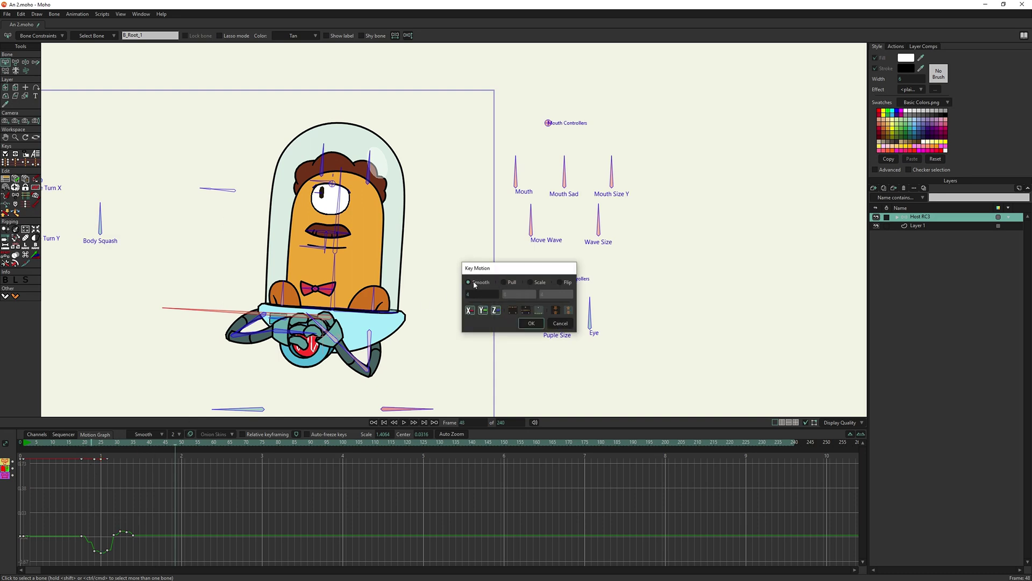
{"action": "left_click", "coordinate": [530, 323]}
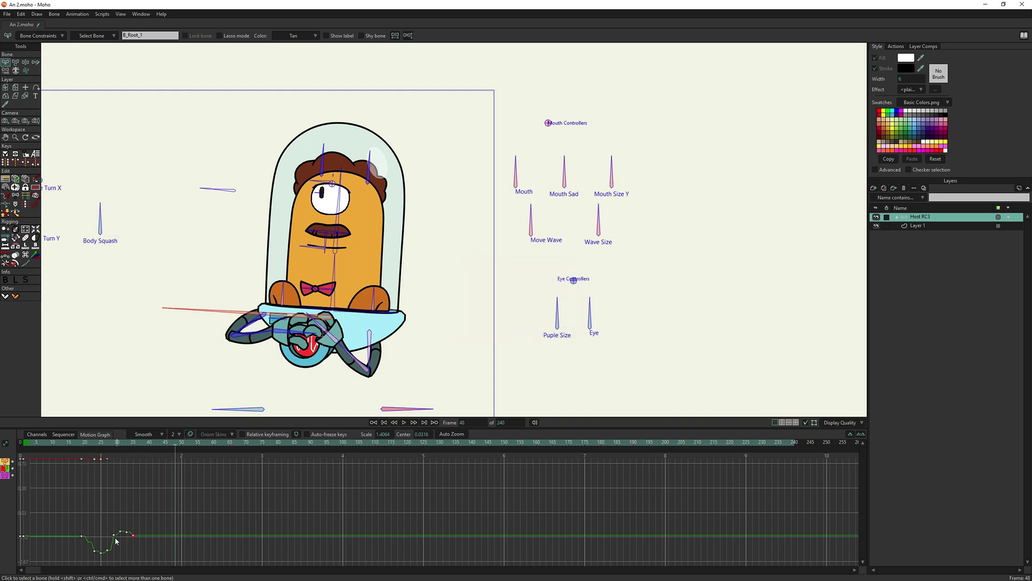
{"action": "left_click", "coordinate": [73, 439]}
{"action": "key", "text": "space"}
Select the frame-35 keys in the Channels view and play the animation from the start.
{"action": "left_click", "coordinate": [37, 435]}
{"action": "left_click_drag", "start_coordinate": [131, 485], "coordinate": [136, 505]}
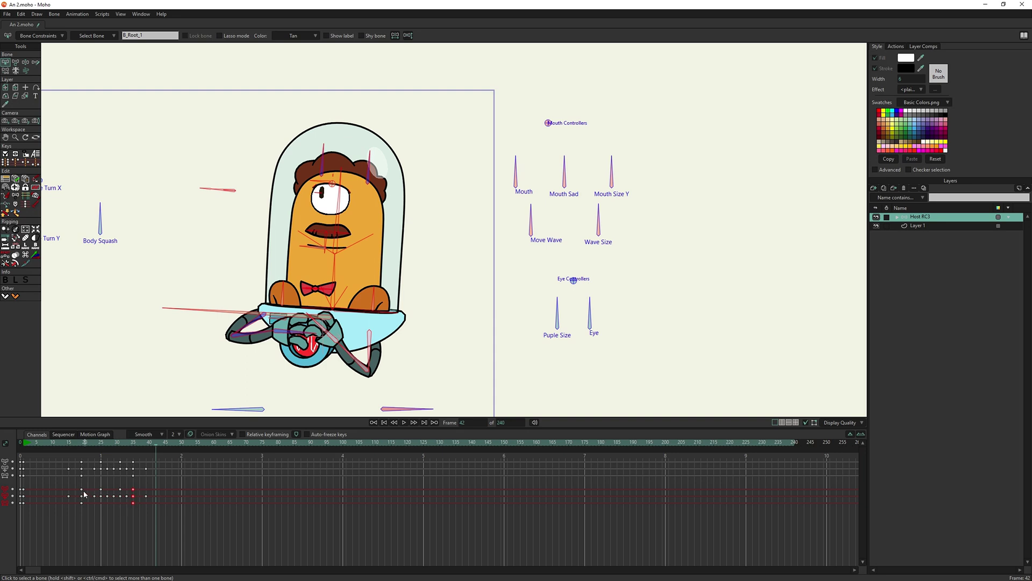
{"action": "left_click", "coordinate": [53, 442]}
{"action": "key", "text": "space"}
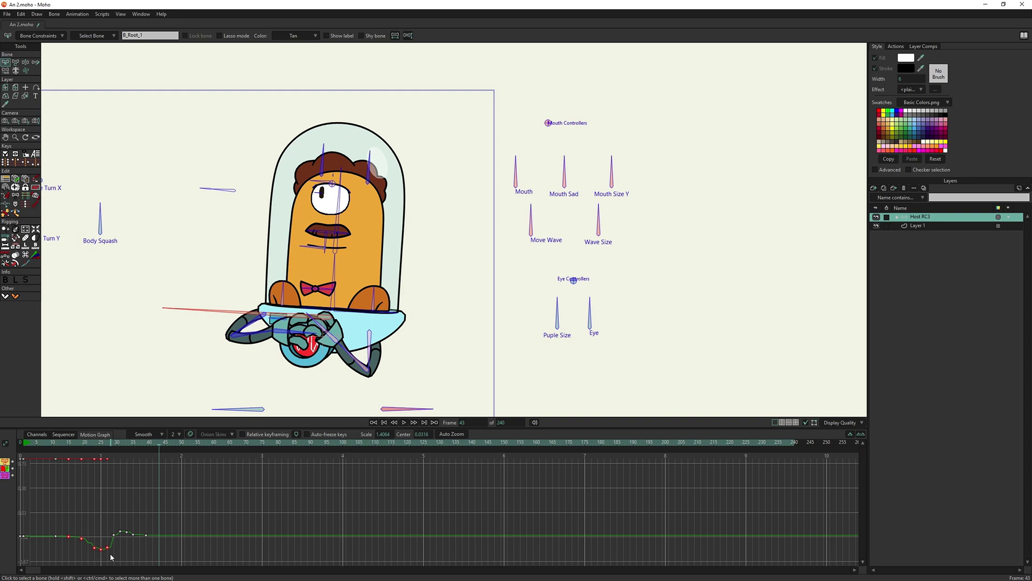
Replay the animation from about frame 13 several times, stopping at frame 49.
{"action": "left_click", "coordinate": [63, 443]}
{"action": "key", "text": "space"}
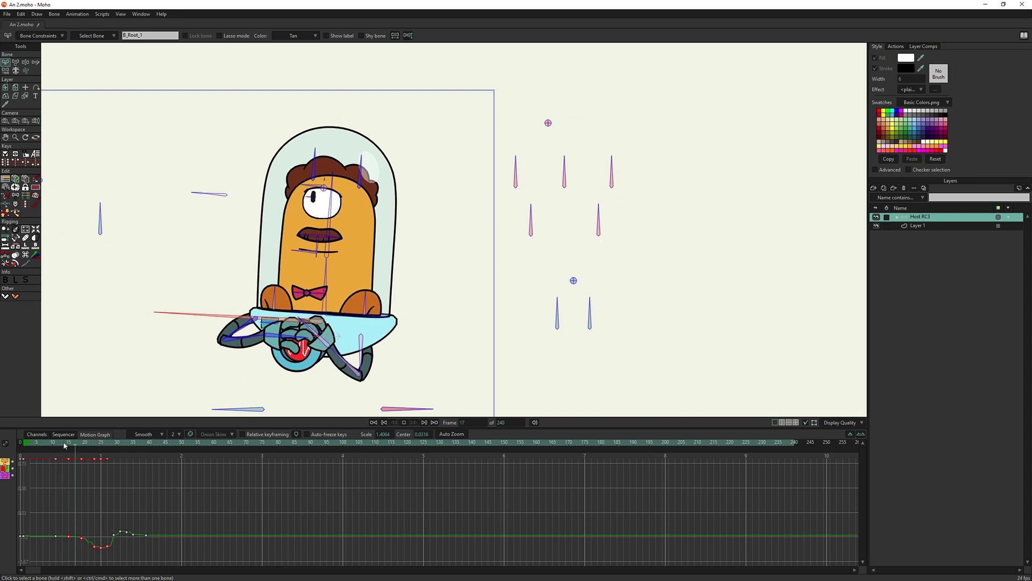
{"action": "key", "text": "space"}
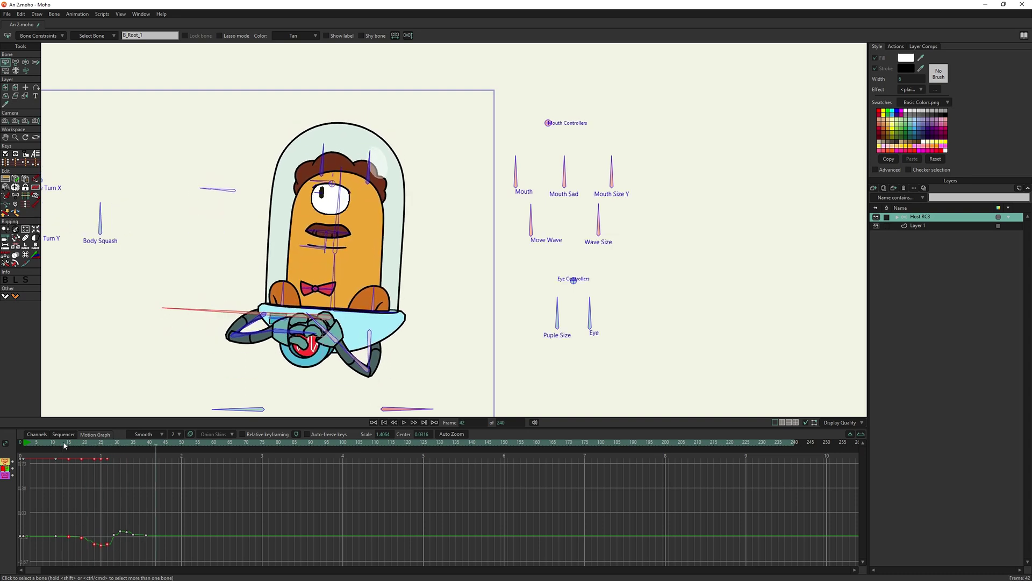
{"action": "left_click", "coordinate": [63, 442]}
{"action": "key", "text": "space"}
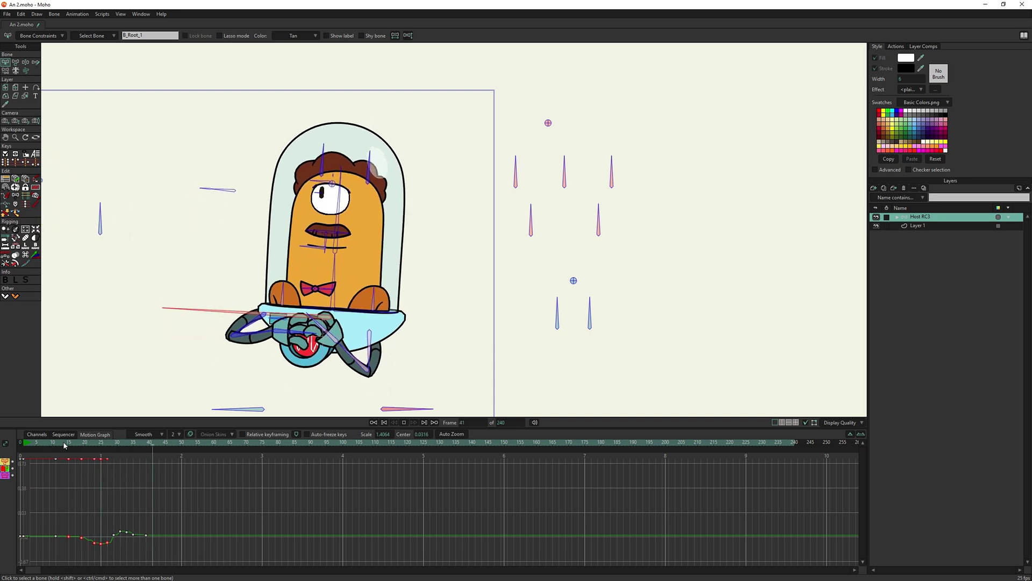
{"action": "left_click", "coordinate": [63, 443]}
{"action": "key", "text": "space"}
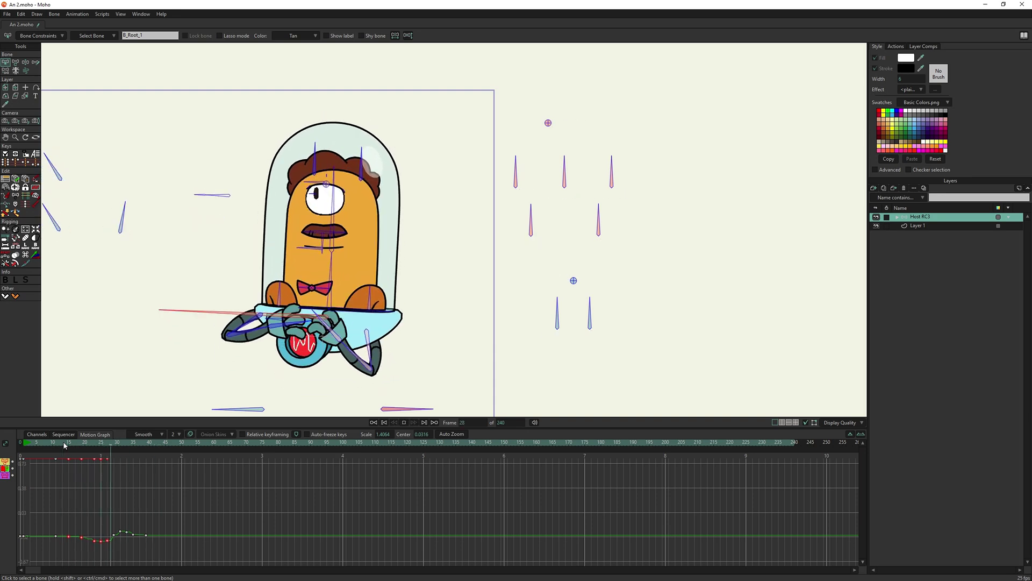
{"action": "key", "text": "space"}
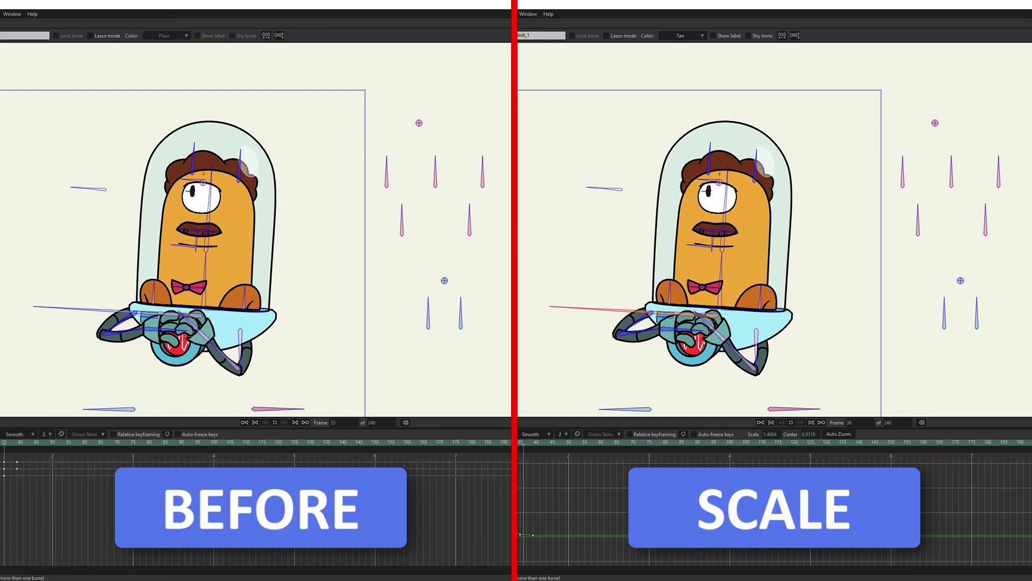